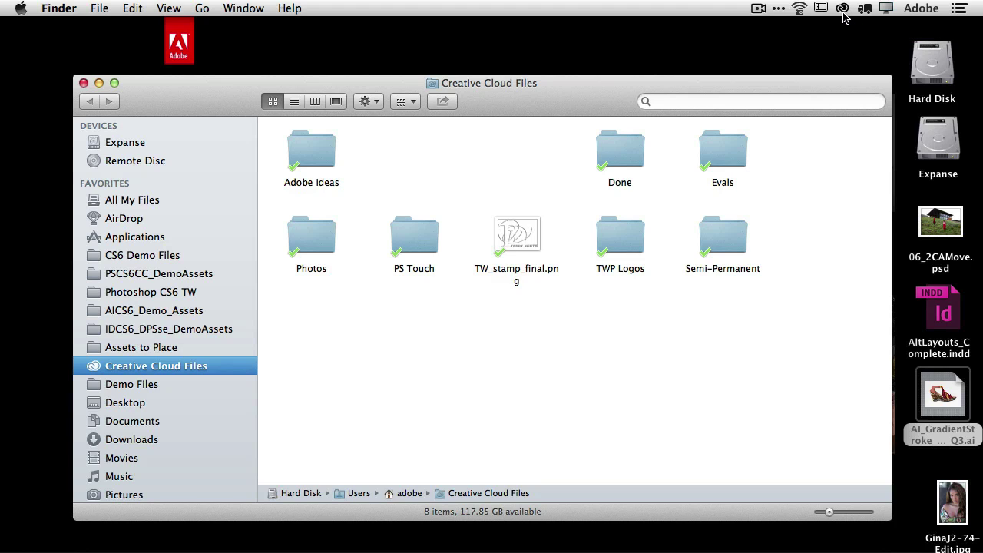
# Move 06_2CAMove.psd, AltLayouts_Complete.indd and AI_GradientStroke_Shoe_Q3.ai from the desktop into the Creative Cloud Files folder.
pyautogui.click(842, 10)
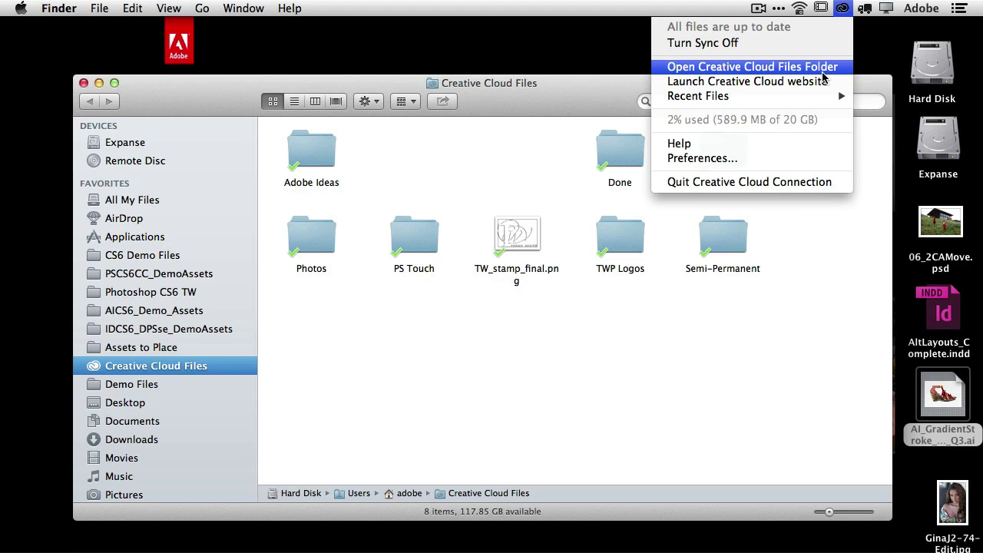
pyautogui.click(822, 71)
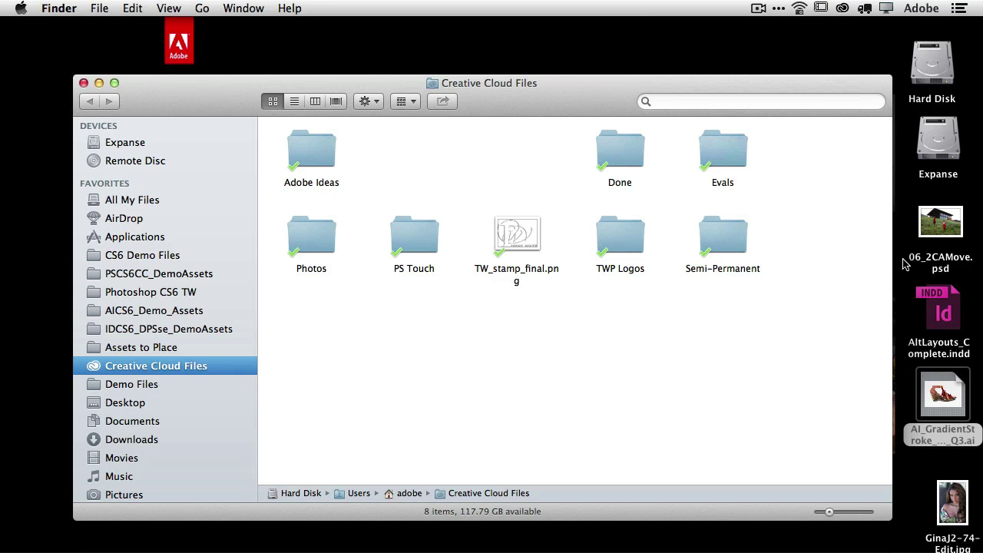
pyautogui.click(936, 227)
pyautogui.moveTo(903, 223)
pyautogui.mouseDown()
pyautogui.moveTo(957, 394)
pyautogui.moveTo(807, 384)
pyautogui.mouseUp()
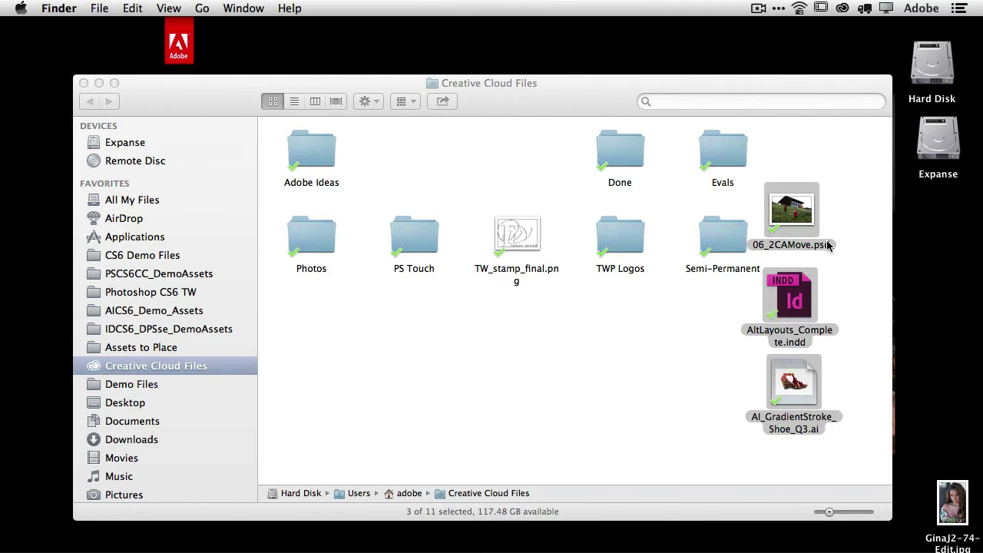
# Switch to Chrome's creative.adobe.com Files page showing the three synced files.
pyautogui.press('super+Tab')
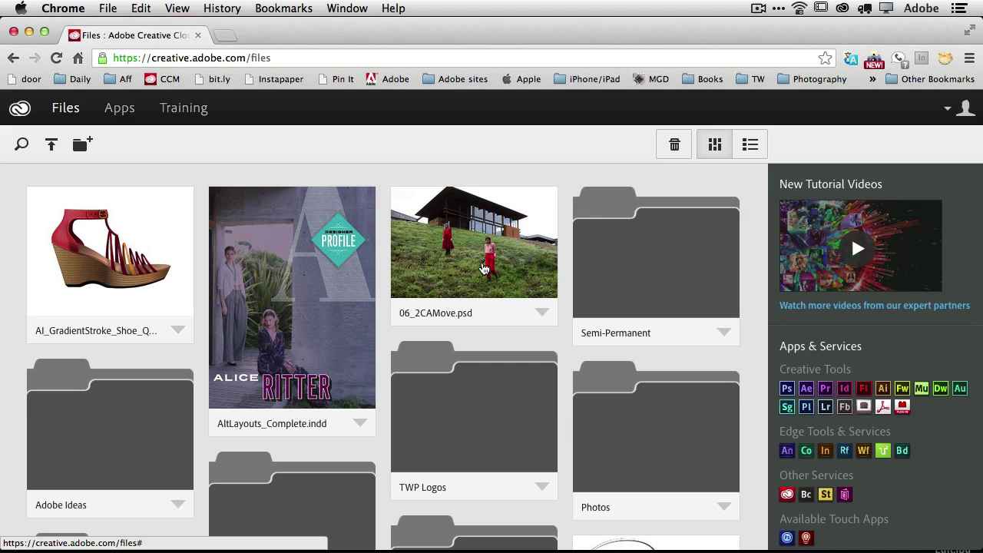
pyautogui.click(122, 277)
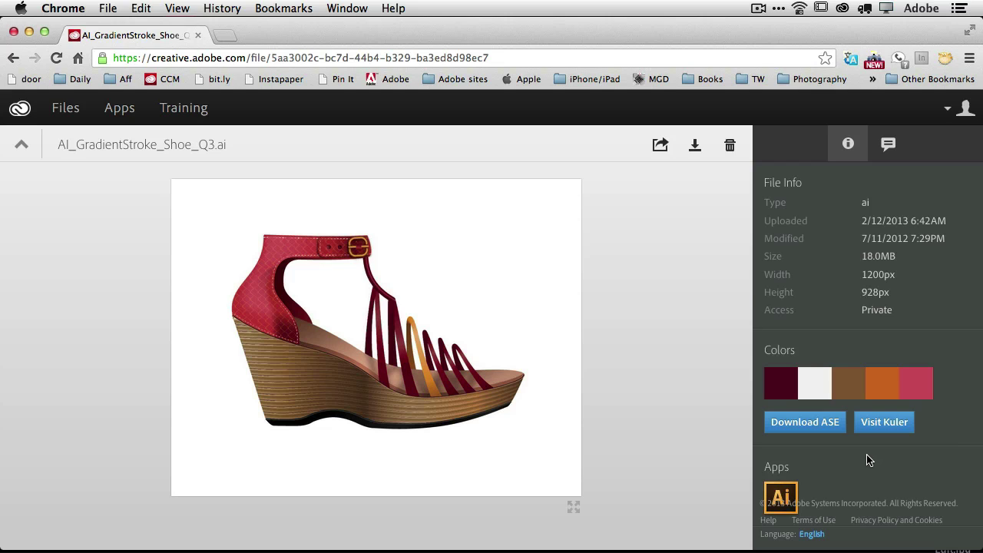
pyautogui.click(22, 145)
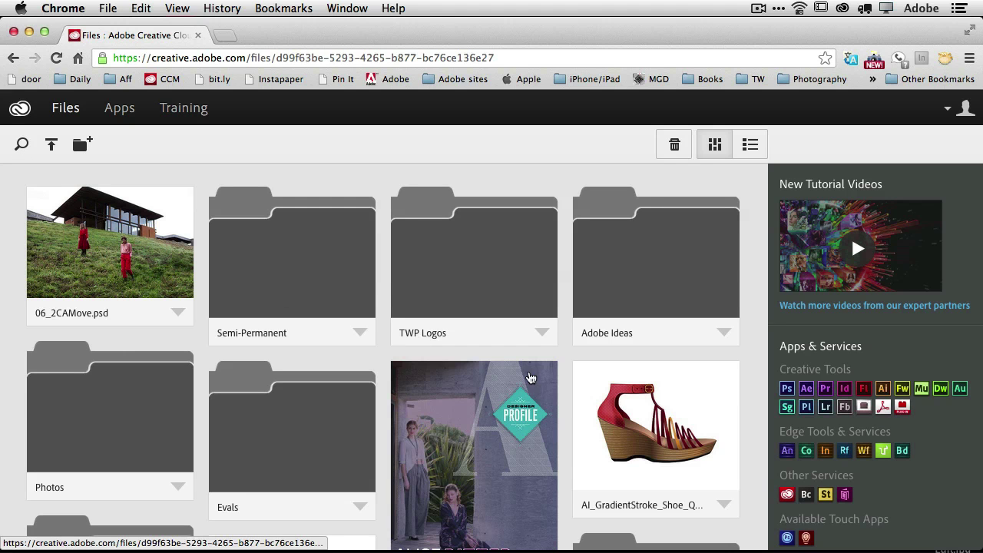
pyautogui.click(504, 415)
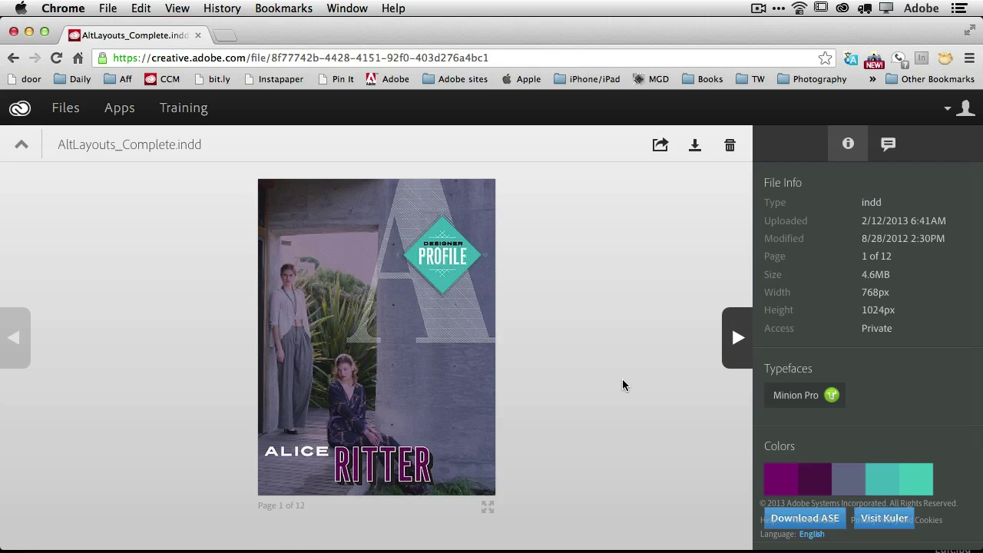
pyautogui.click(737, 339)
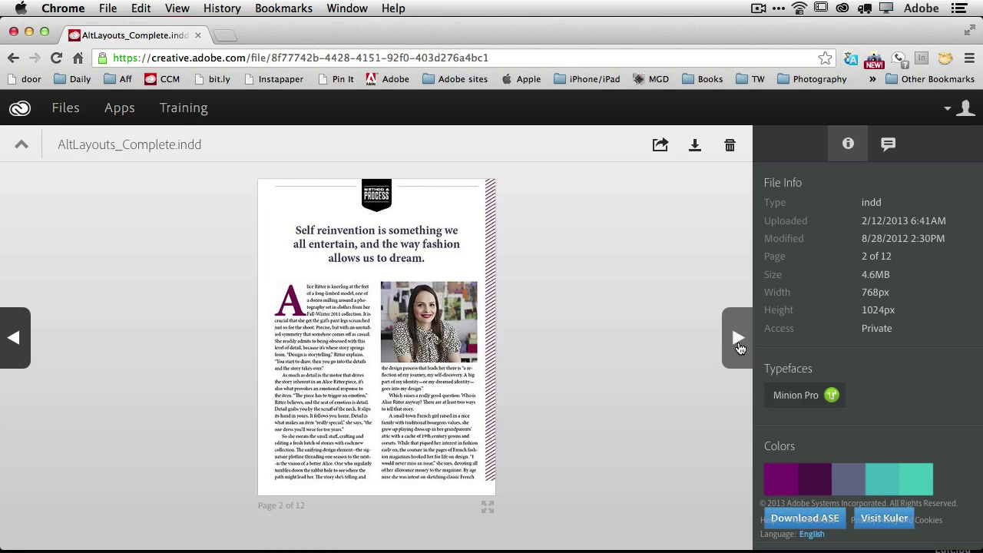
pyautogui.click(737, 339)
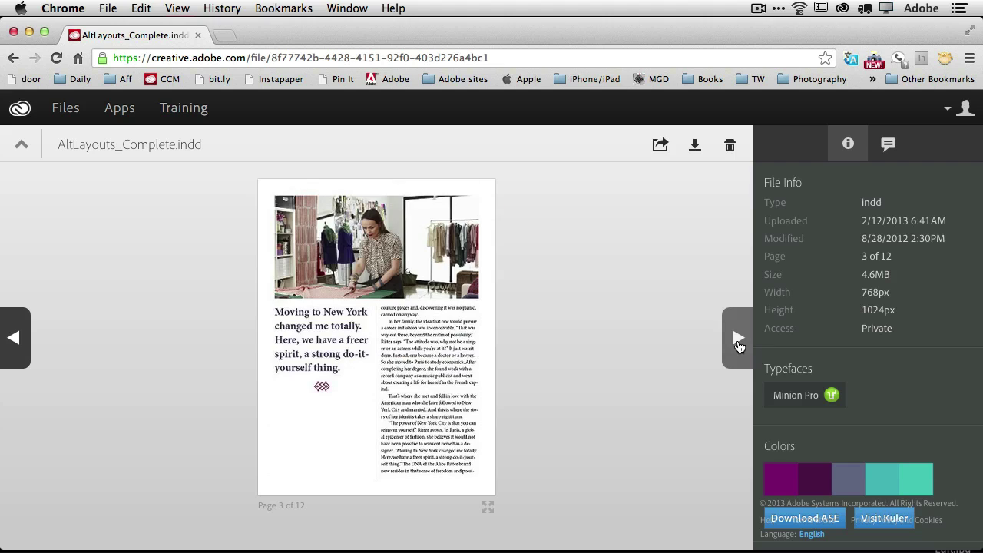
pyautogui.click(737, 346)
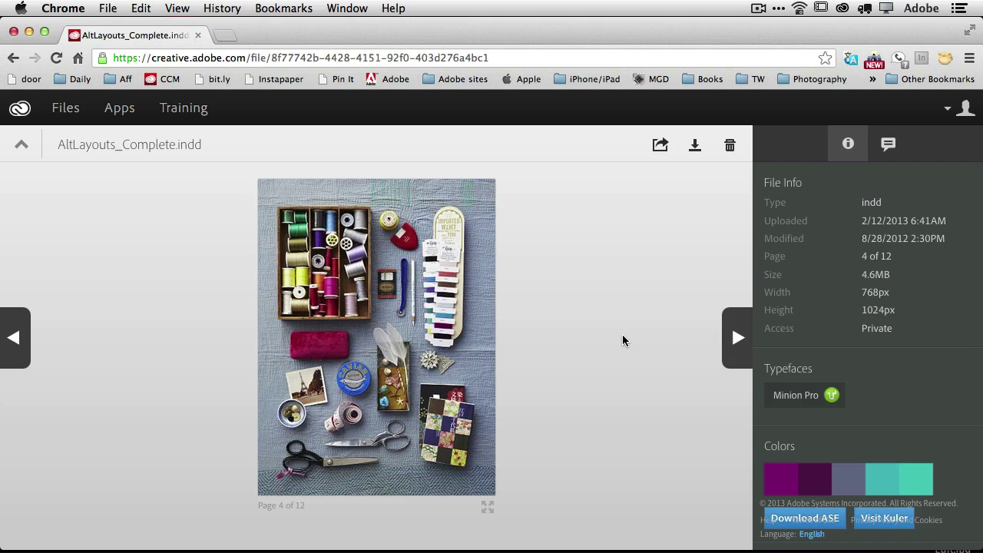
pyautogui.click(19, 150)
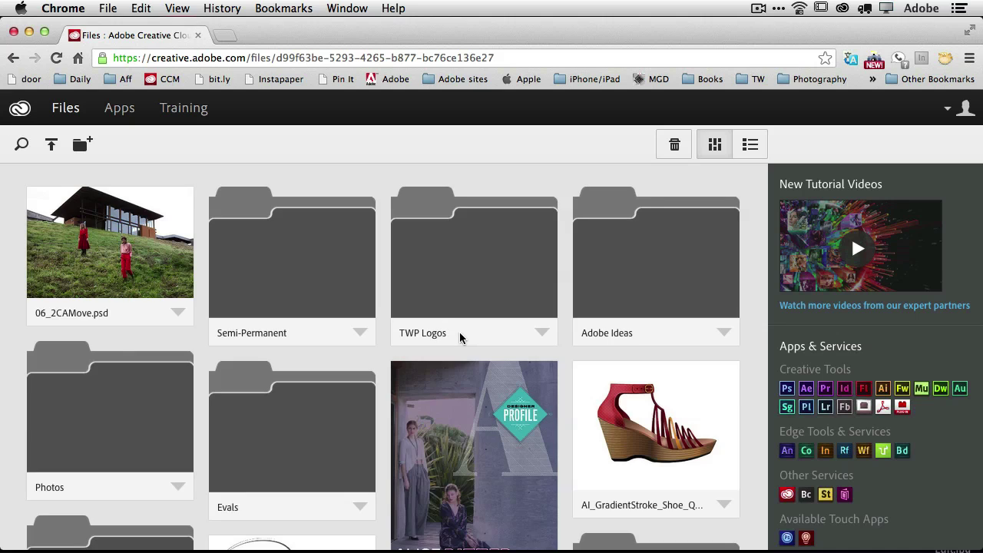
# Preview 06_2CAMove.psd online and toggle its Content Aware Move and Patch layer off and on.
pyautogui.click(146, 273)
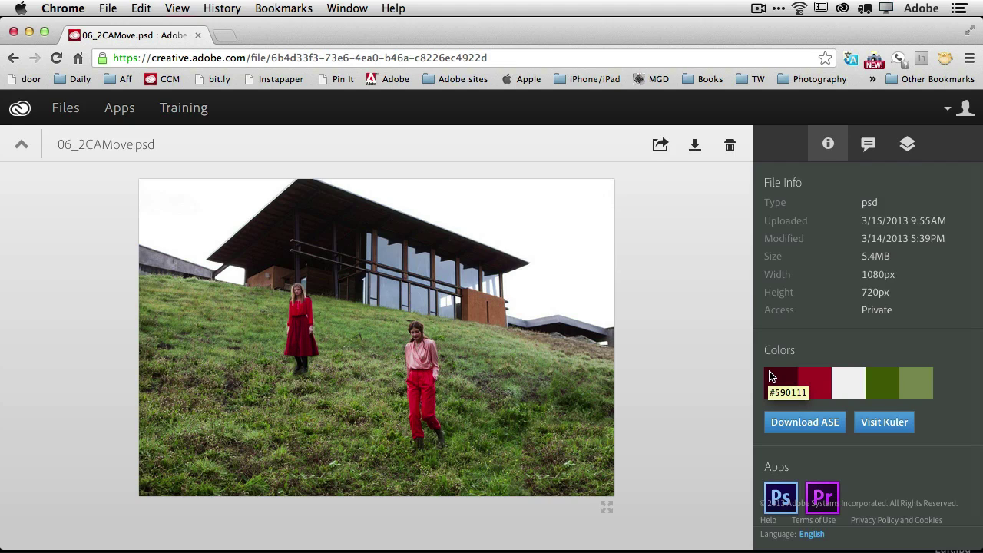
pyautogui.click(909, 157)
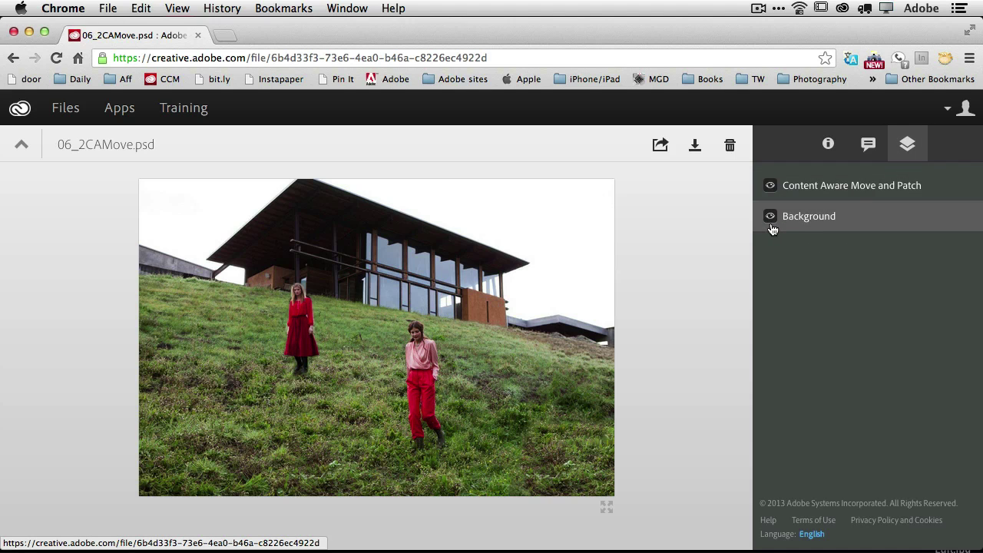
pyautogui.click(769, 185)
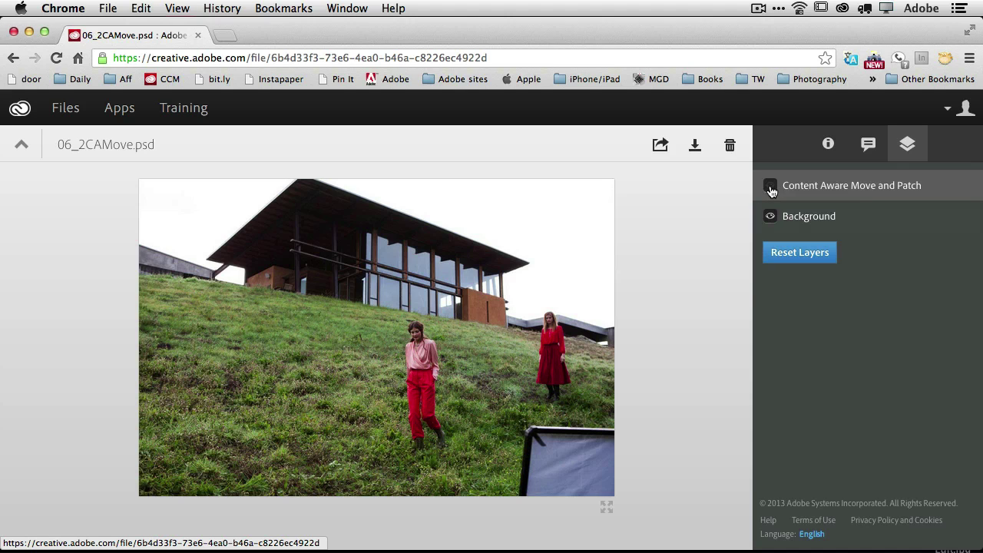
pyautogui.click(770, 188)
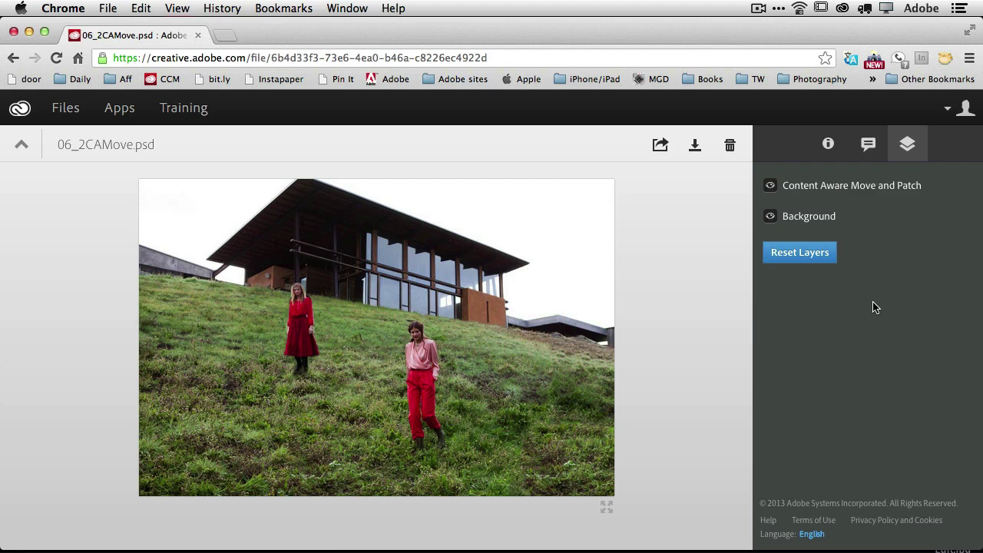
# Share 06_2CAMove.psd publicly with comments allowed and copy its share link.
pyautogui.click(660, 153)
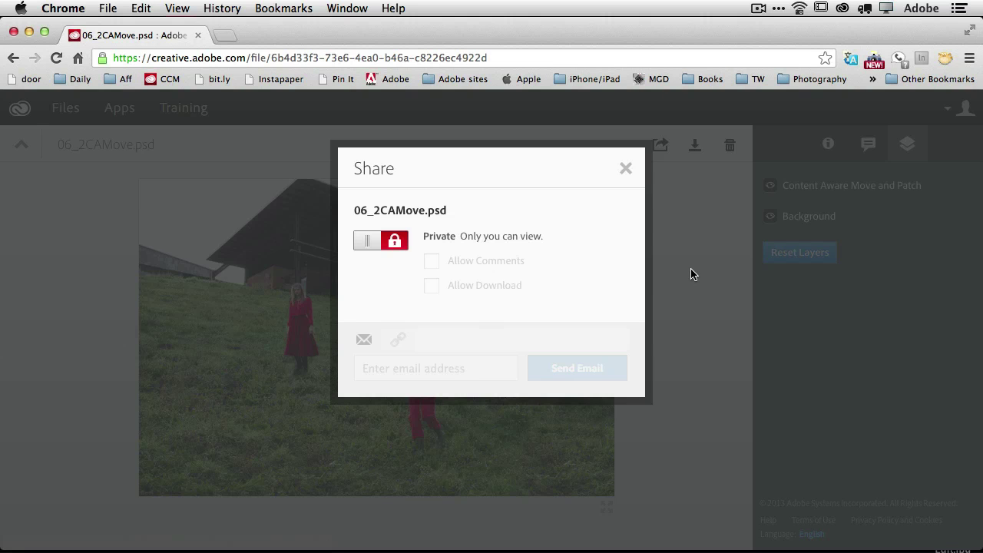
pyautogui.click(393, 246)
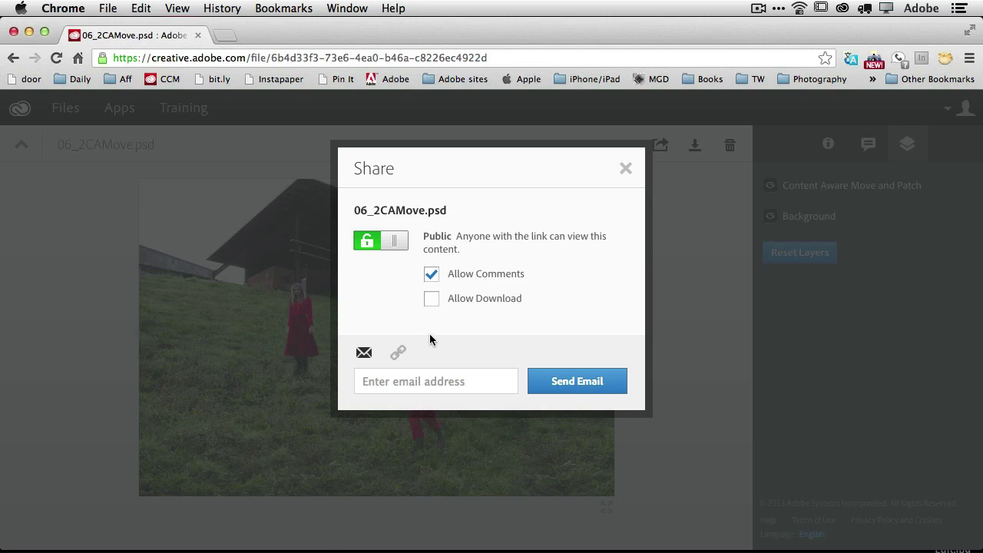
pyautogui.click(369, 377)
pyautogui.click(398, 352)
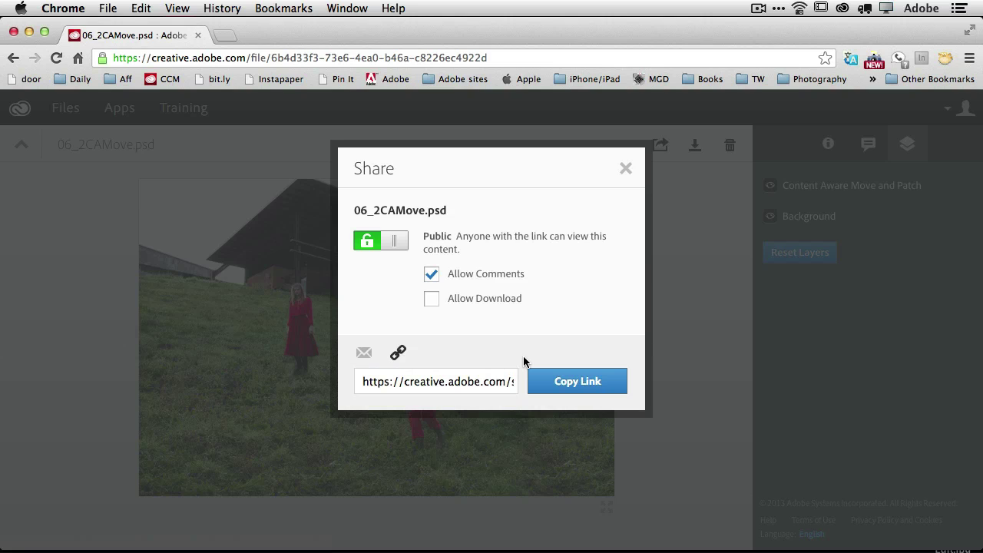
pyautogui.click(564, 382)
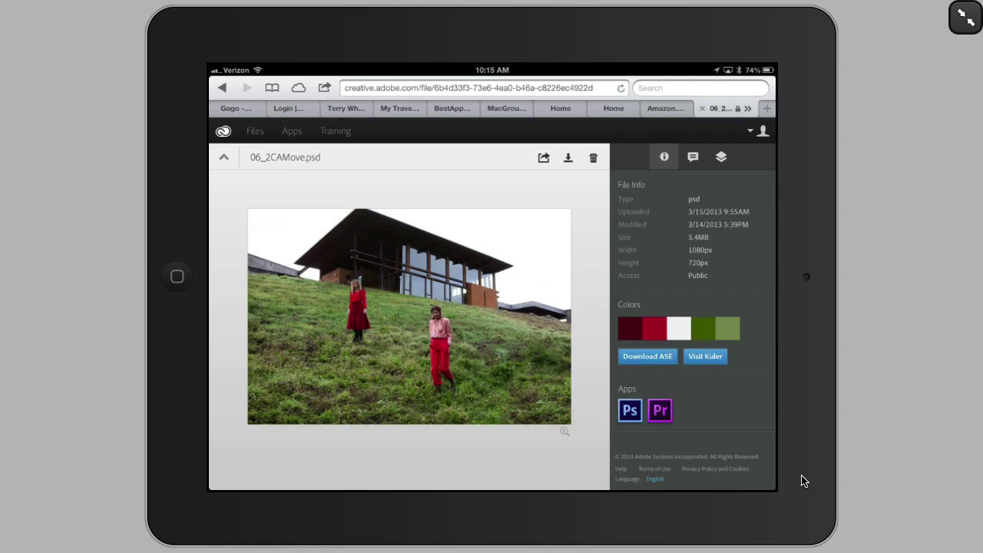
# On the iPad, check the PSD's Comments, then hide its Content Aware Move and Patch layer.
pyautogui.click(692, 157)
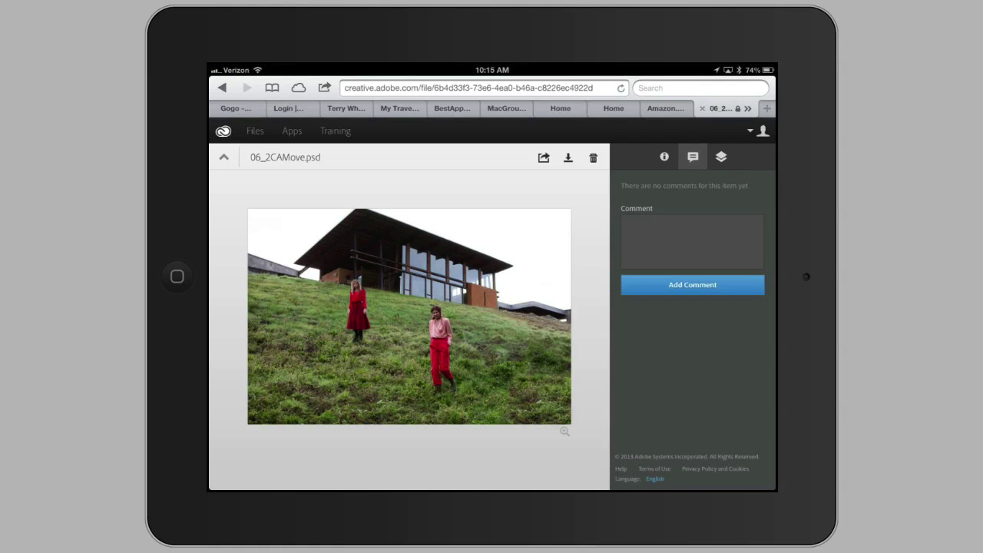
pyautogui.click(691, 241)
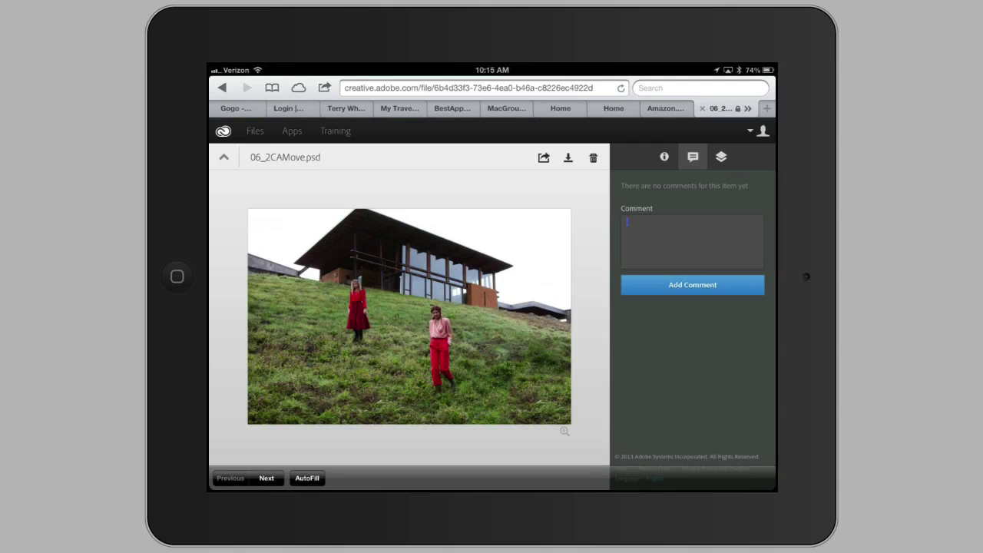
pyautogui.click(720, 157)
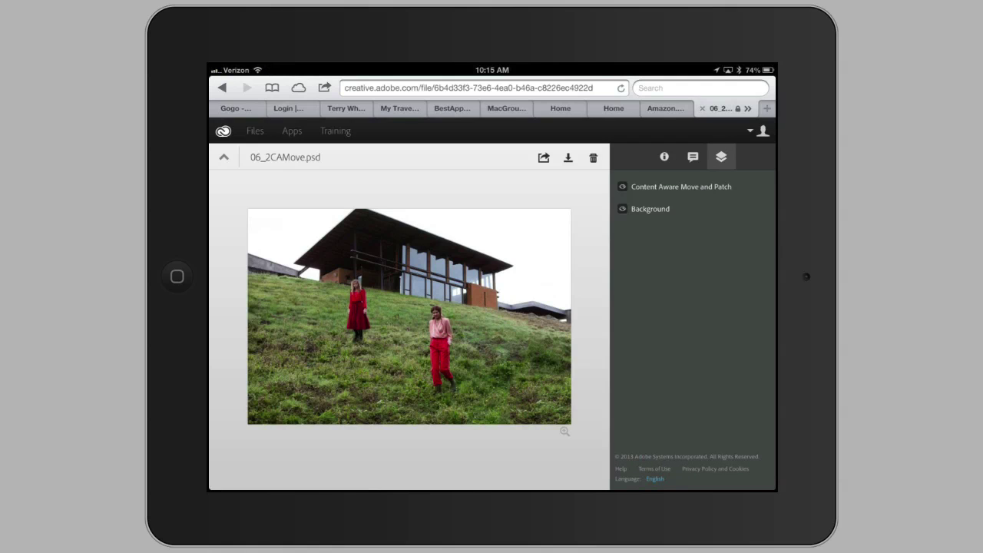
pyautogui.click(622, 186)
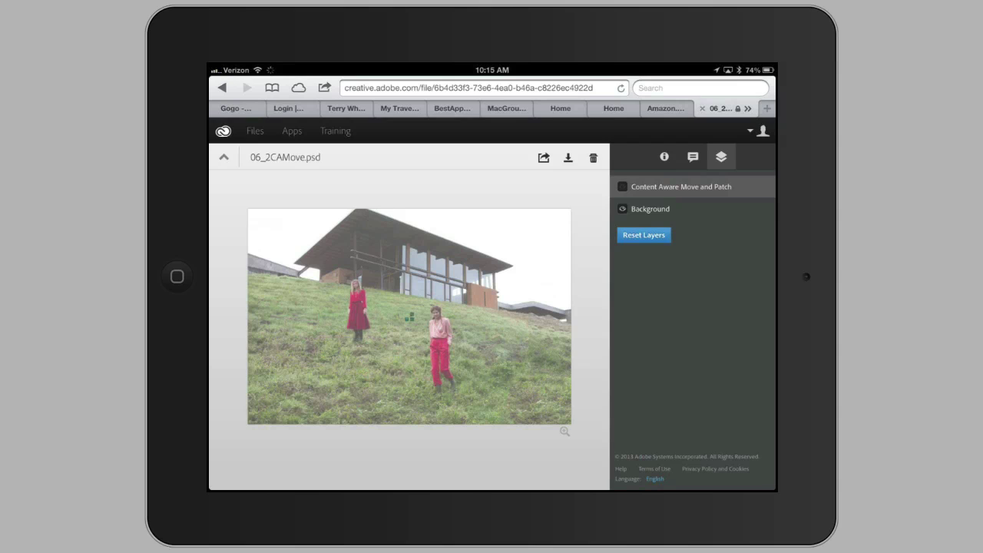